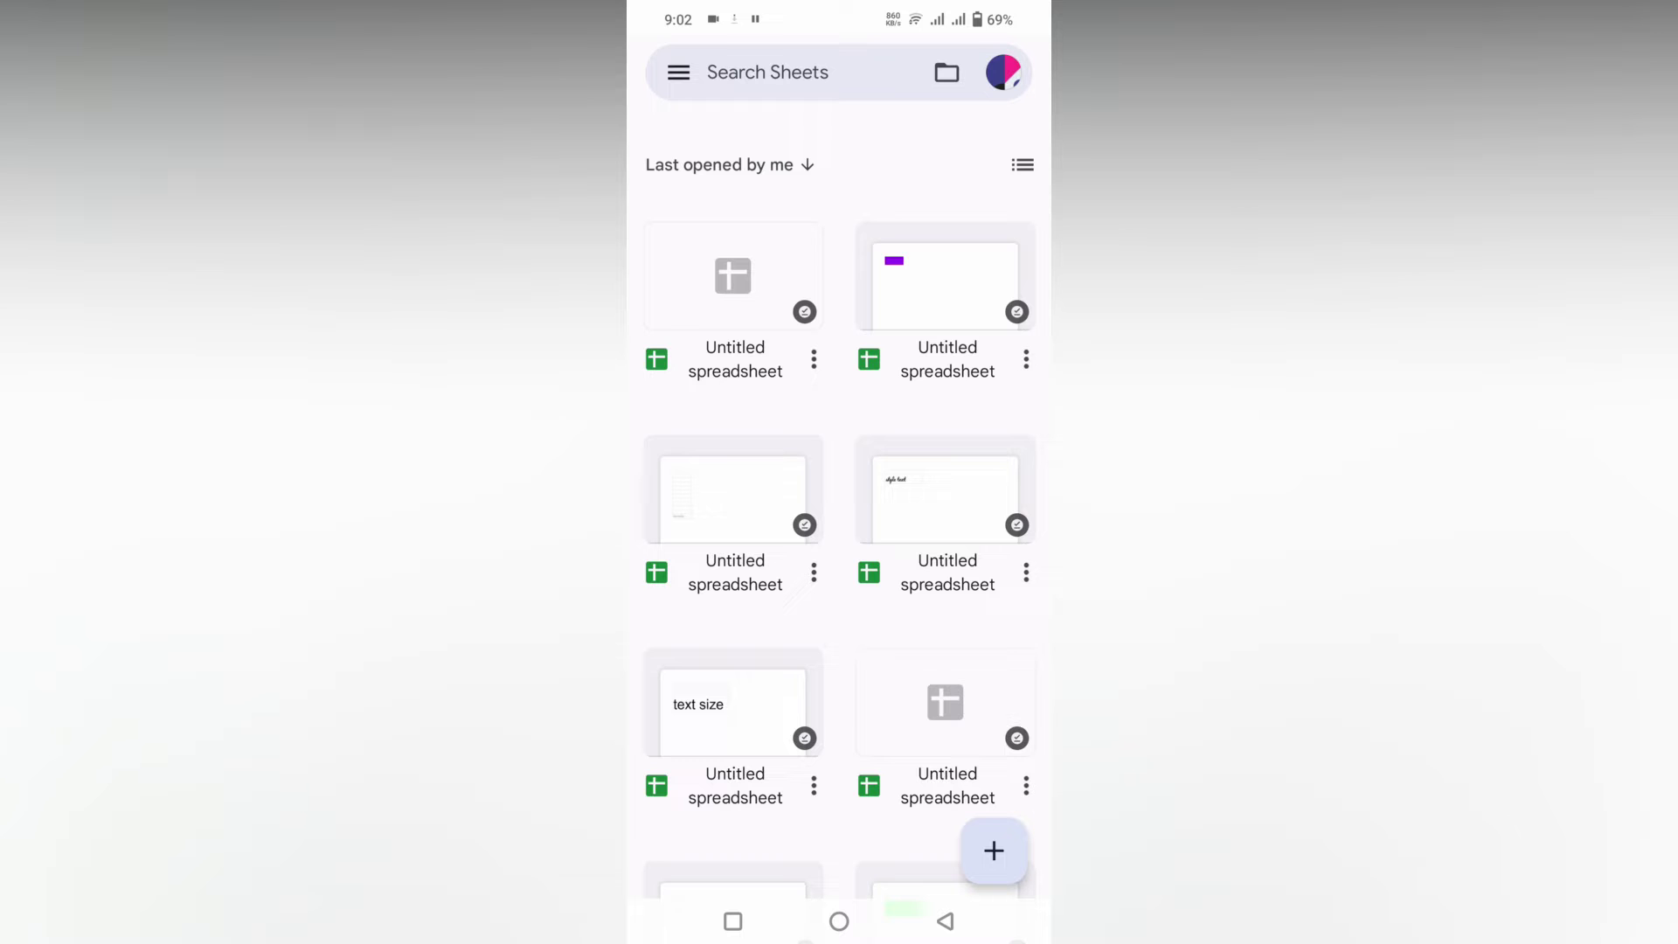
Step: Start a new blank spreadsheet using the + button's New spreadsheet option
{"action": "left_click", "coordinate": [994, 851]}
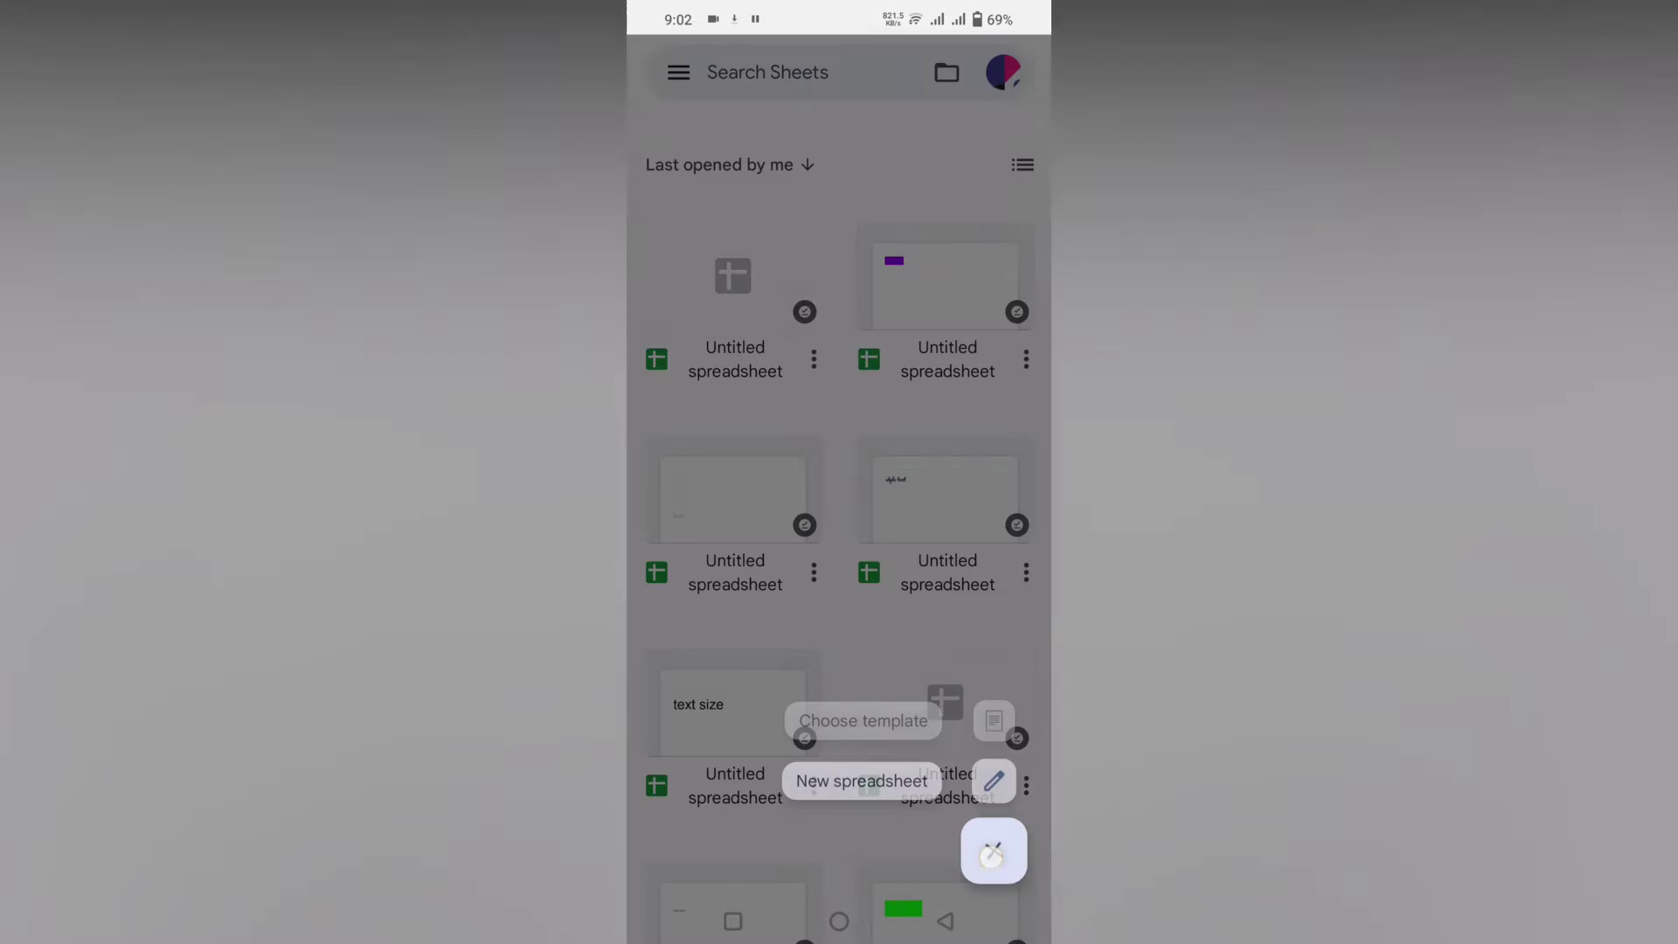
{"action": "left_click", "coordinate": [994, 851]}
{"action": "left_click", "coordinate": [993, 850]}
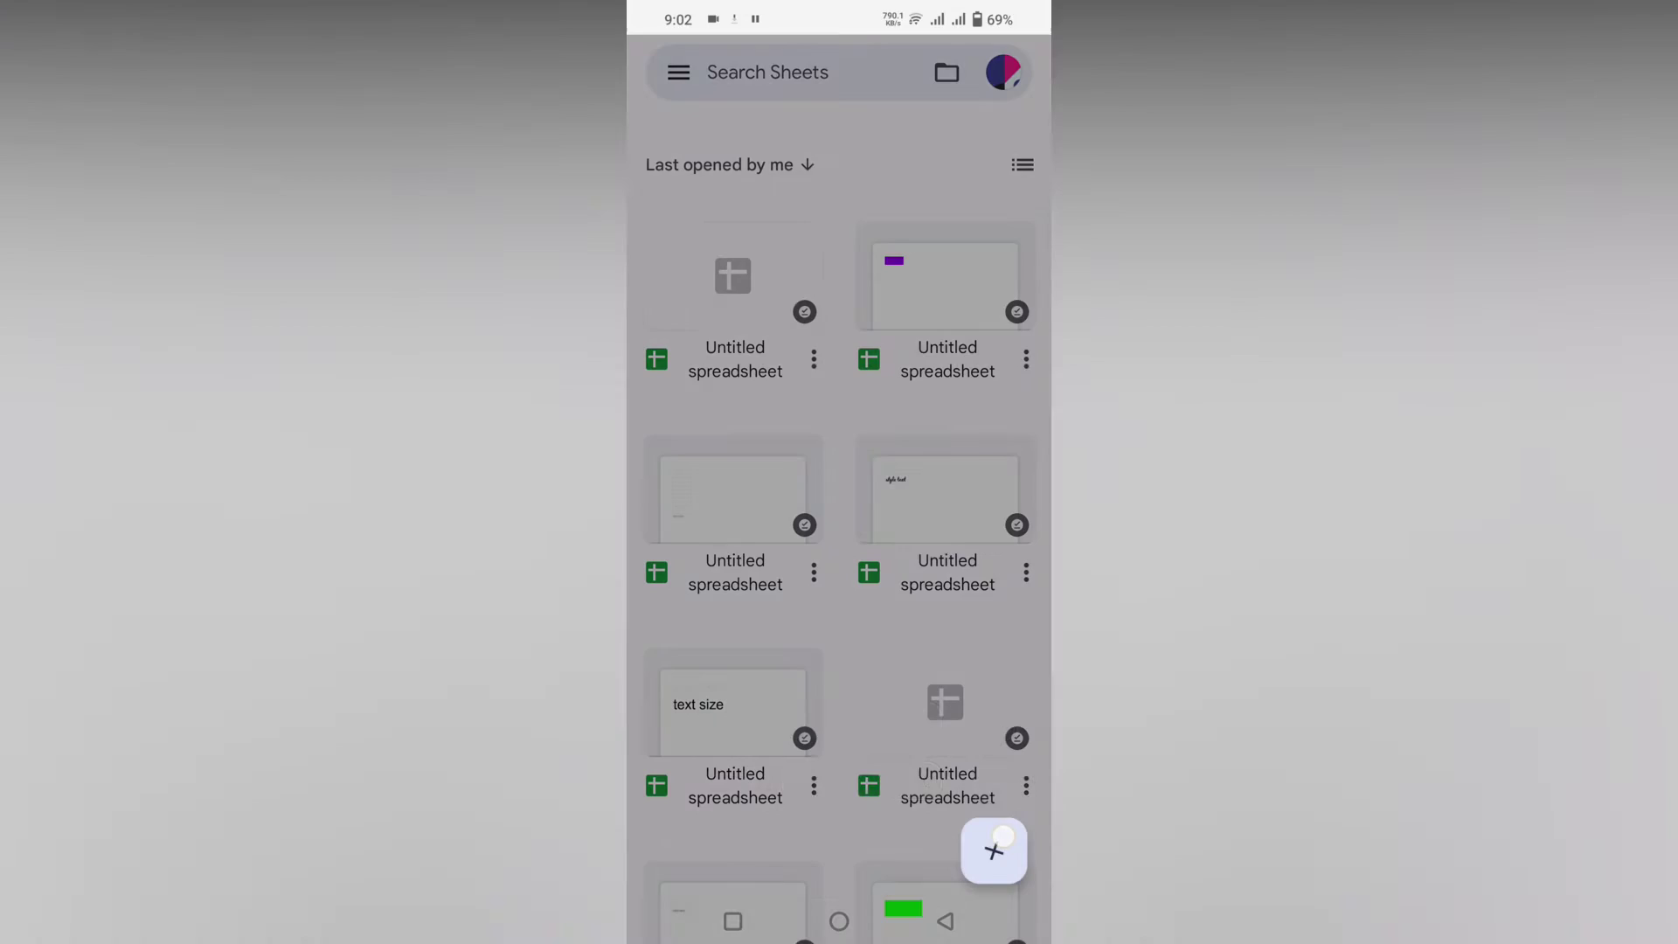
{"action": "left_click", "coordinate": [999, 776]}
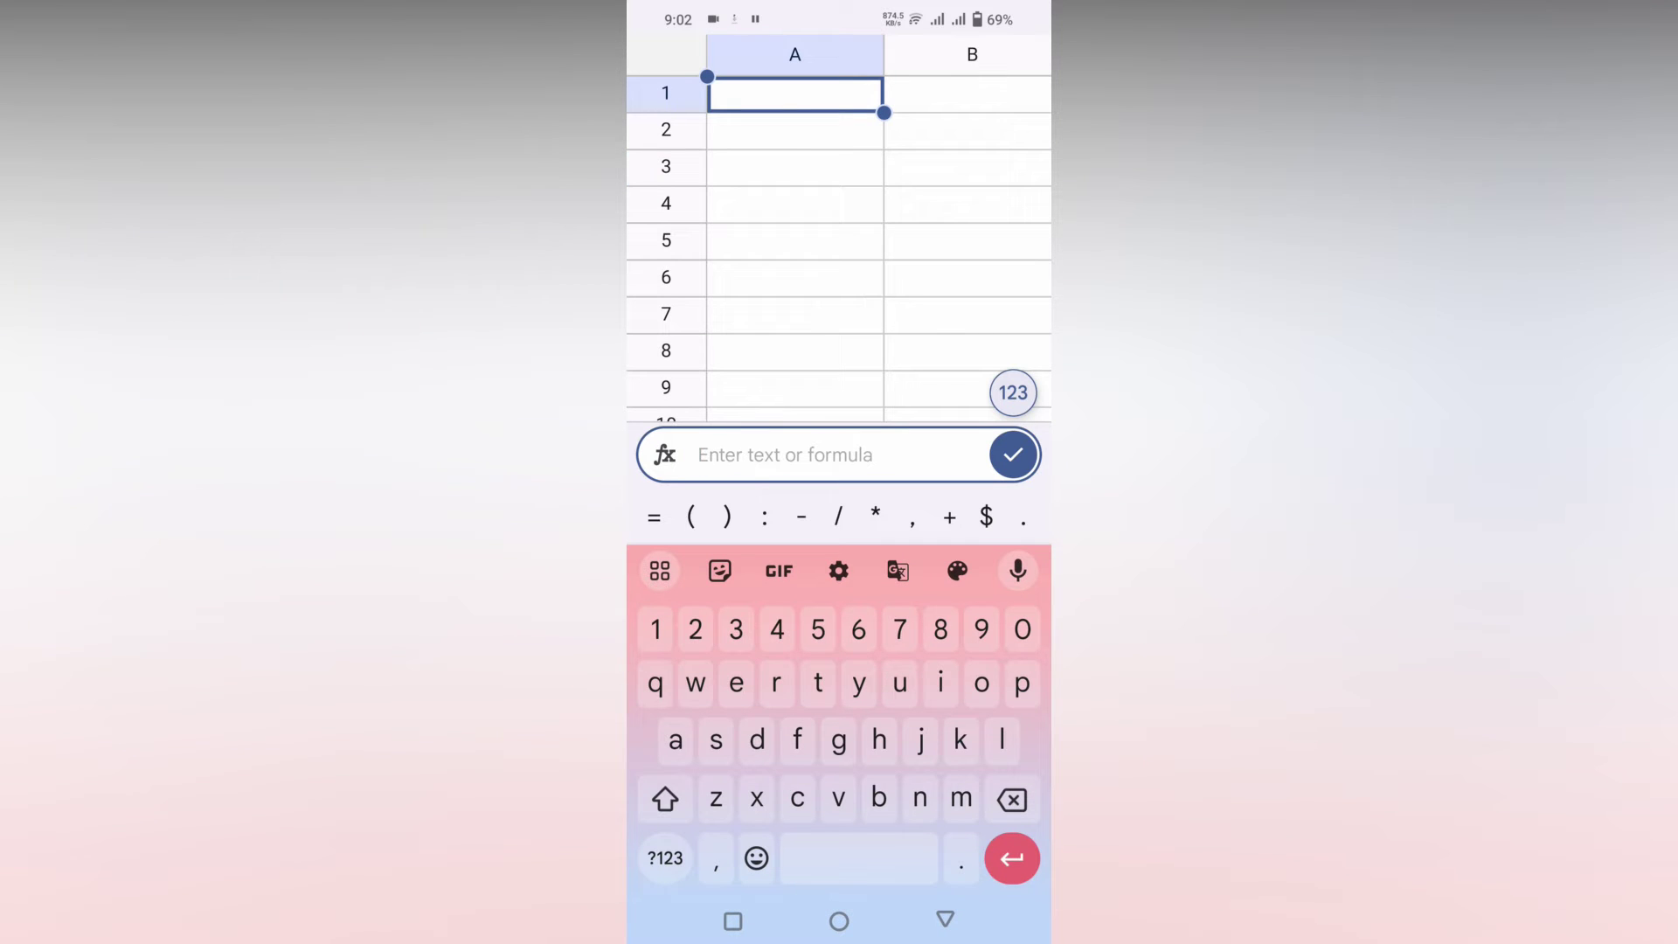
{"action": "type", "text": "$$$$$"}
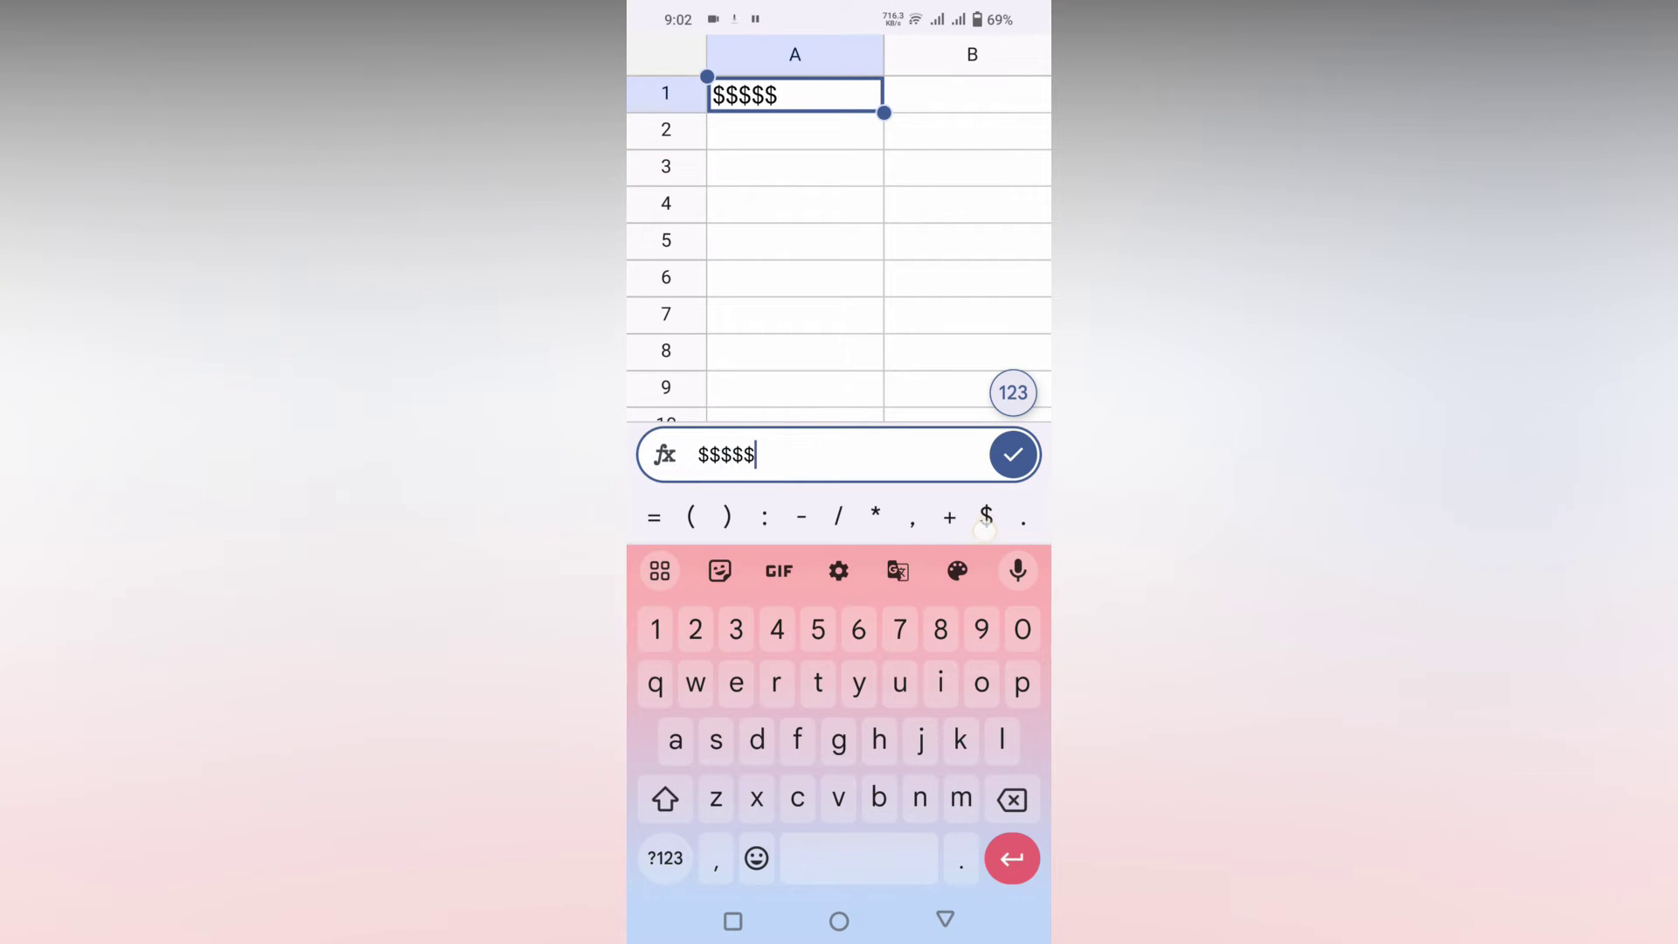
{"action": "type", "text": "$"}
Step: Extend A1 to fifteen dollar signs from the symbol keyboard, delete the stray ¢, and confirm
{"action": "left_click", "coordinate": [665, 857]}
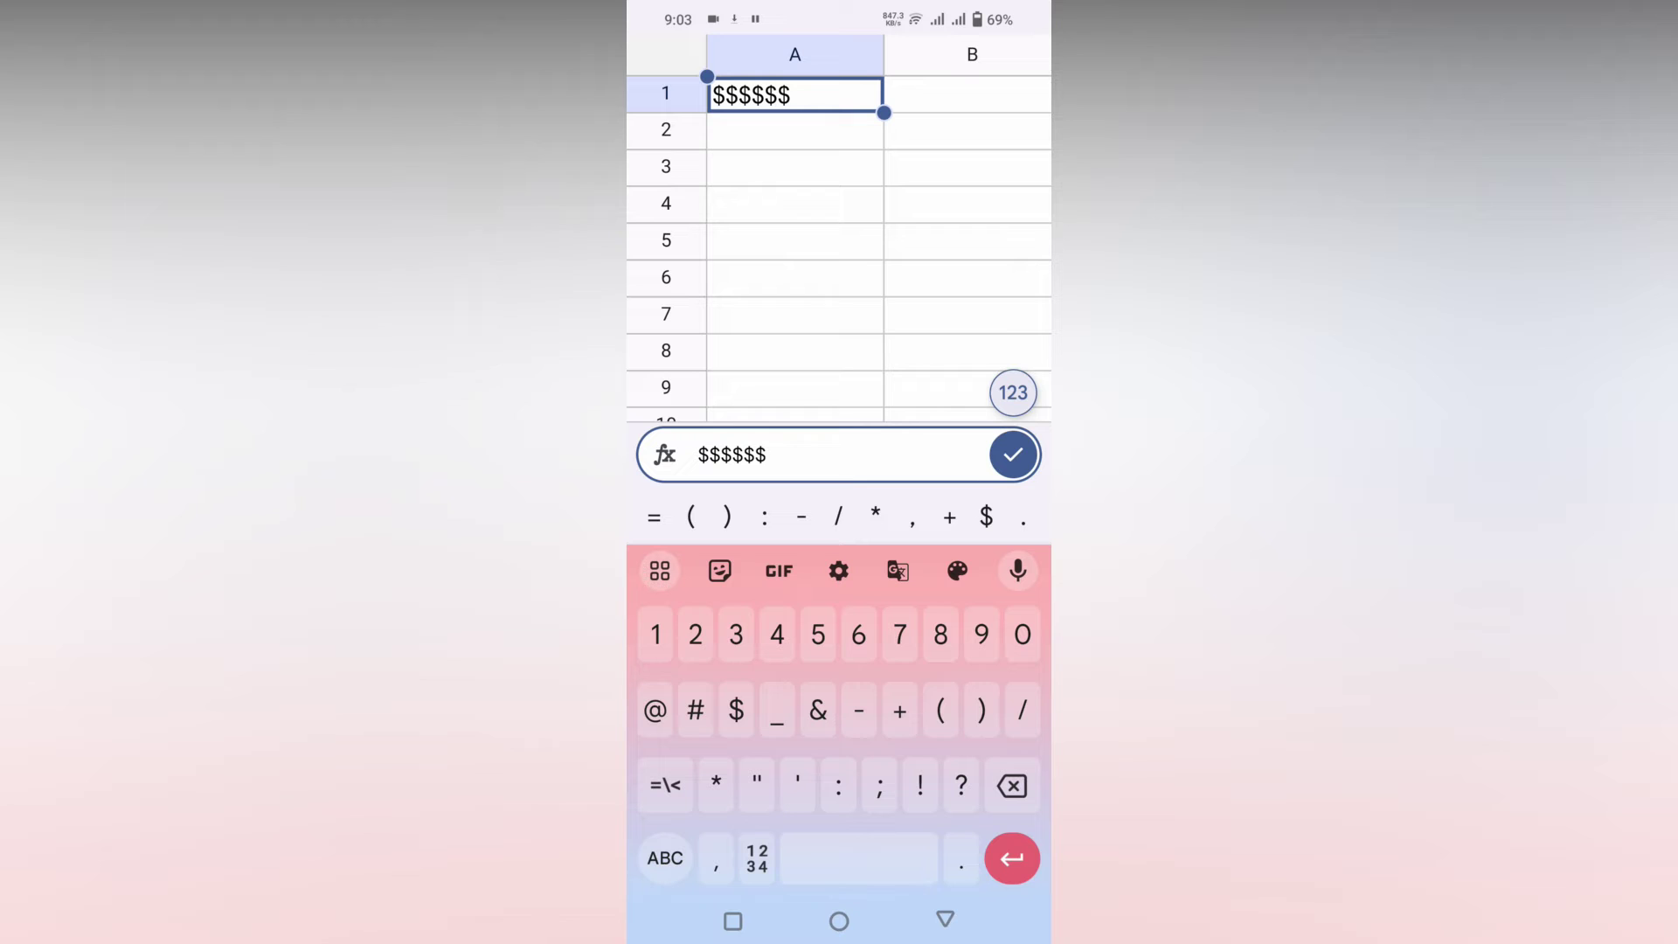
{"action": "type", "text": "$$$$$$"}
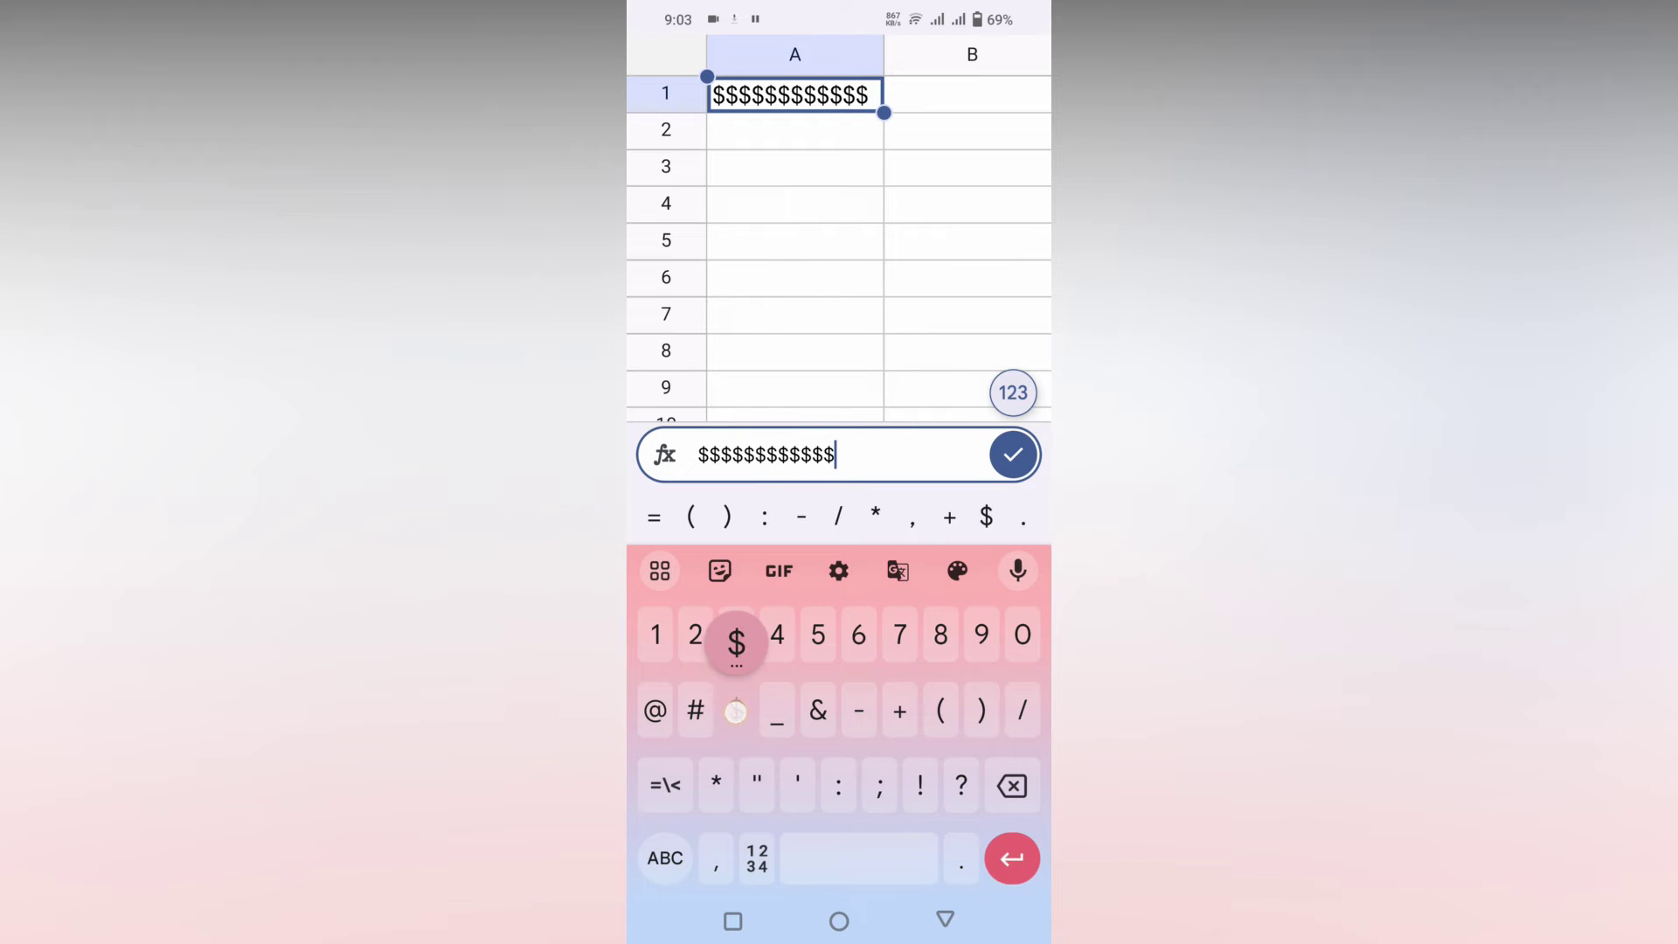
{"action": "type", "text": "$$$"}
{"action": "left_click_drag", "start_coordinate": [737, 709], "coordinate": [736, 709]}
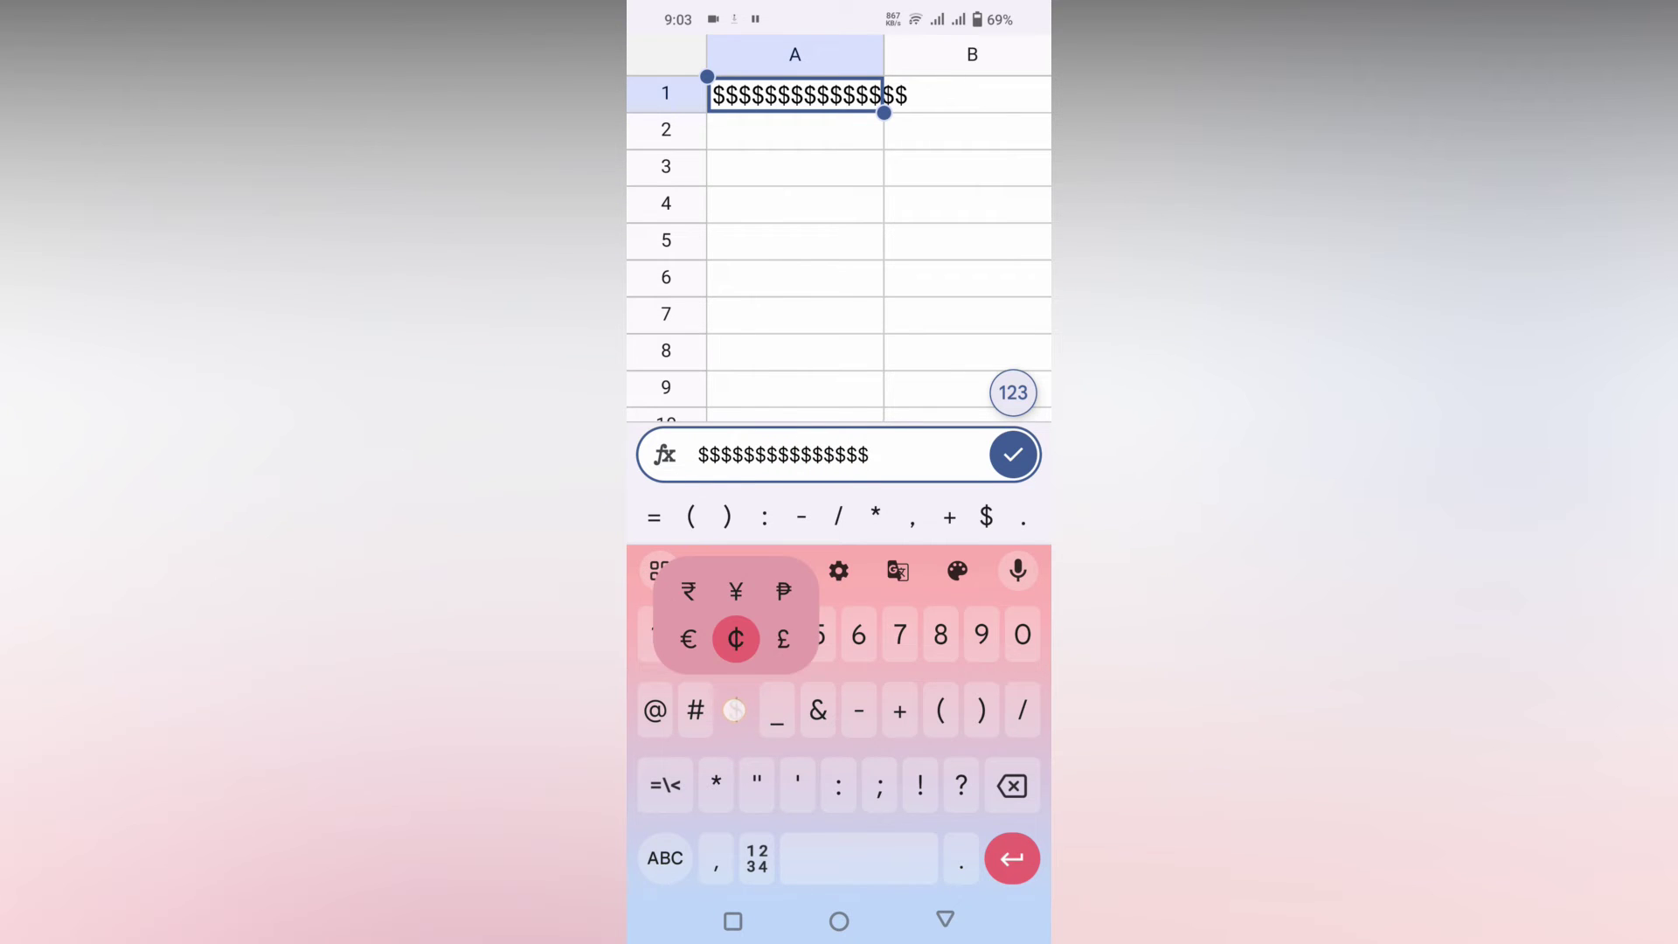
{"action": "left_click_drag", "start_coordinate": [734, 709], "coordinate": [736, 638]}
{"action": "type", "text": "¢"}
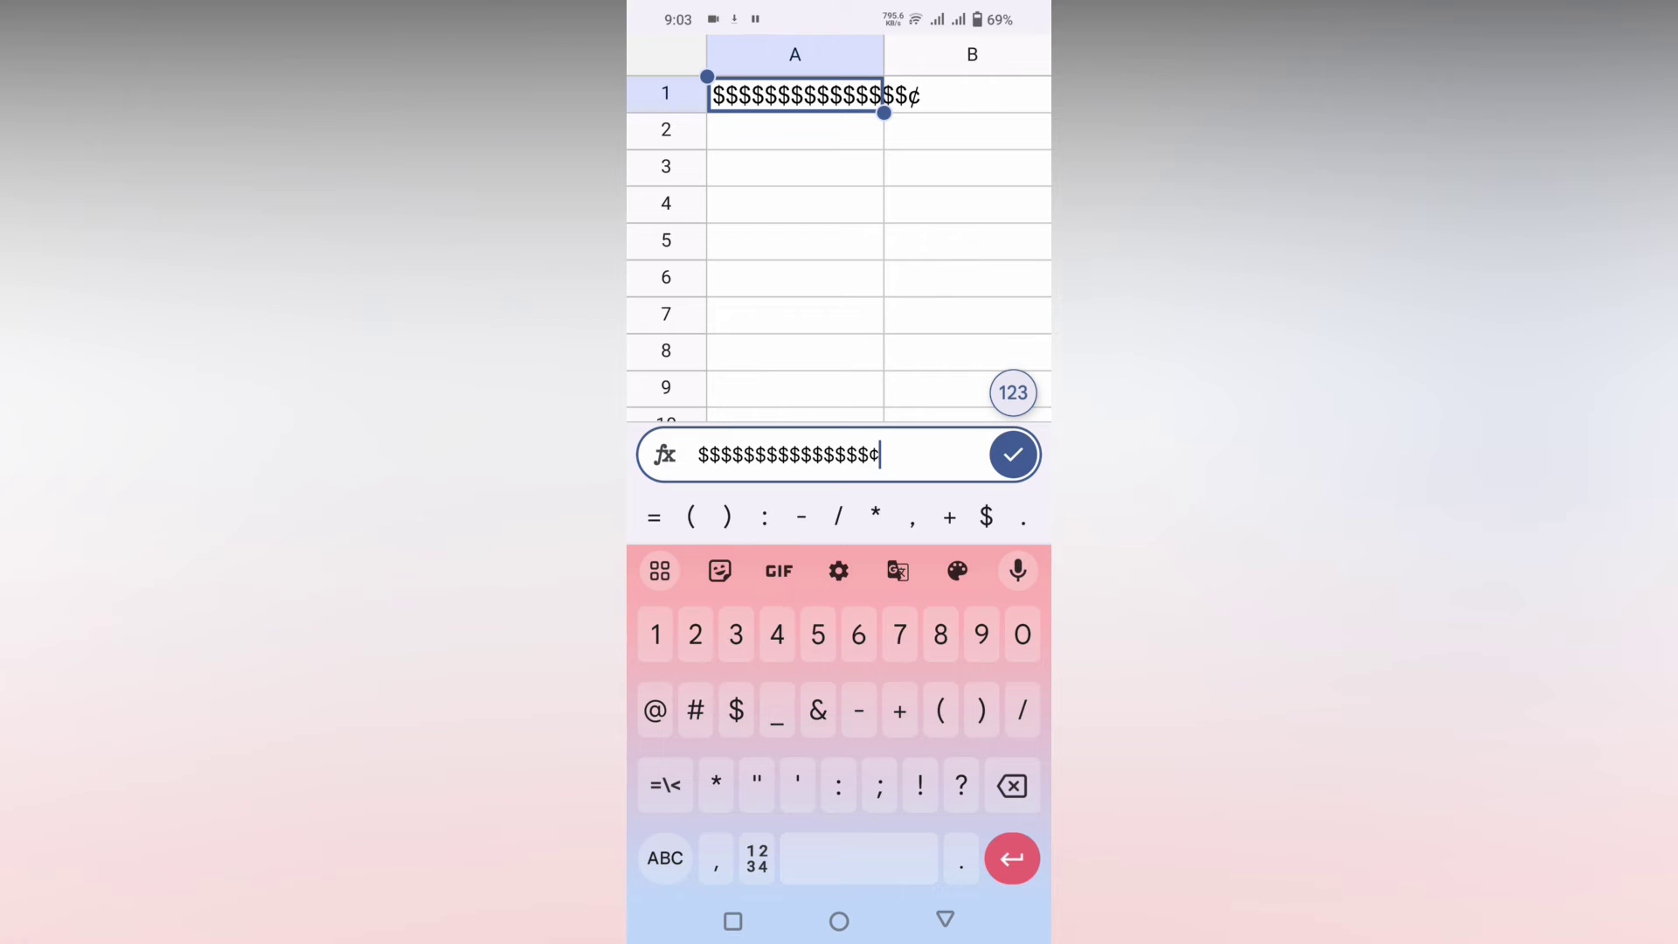
{"action": "left_click", "coordinate": [1012, 785]}
{"action": "left_click", "coordinate": [1013, 453]}
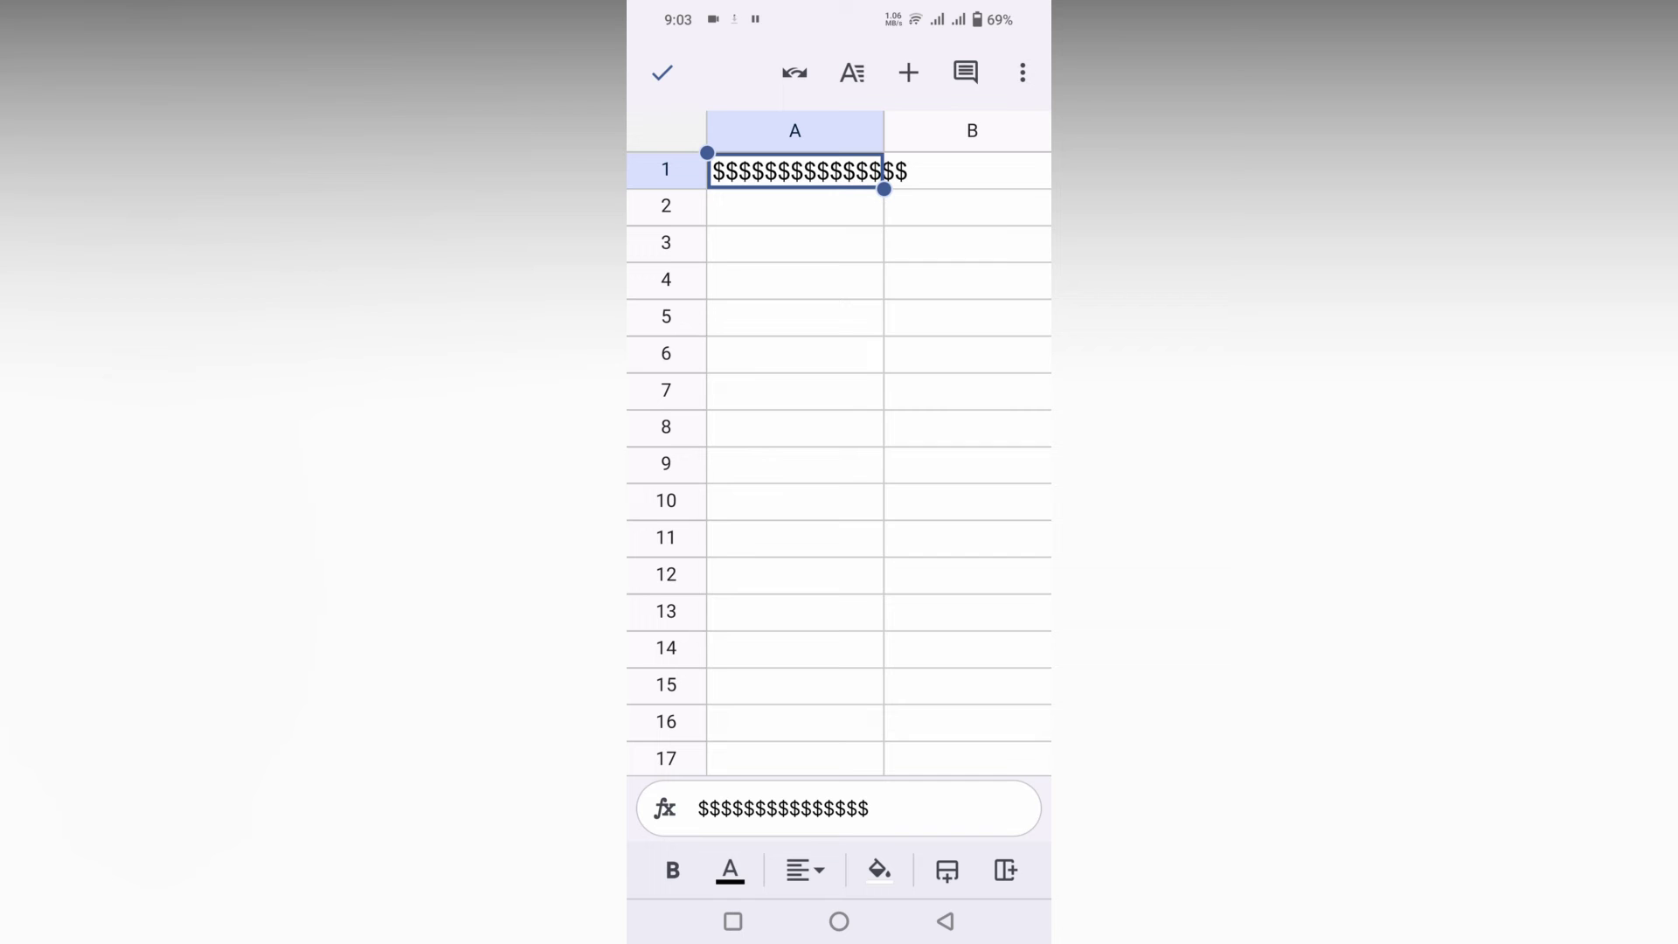
{"action": "left_click", "coordinate": [907, 72]}
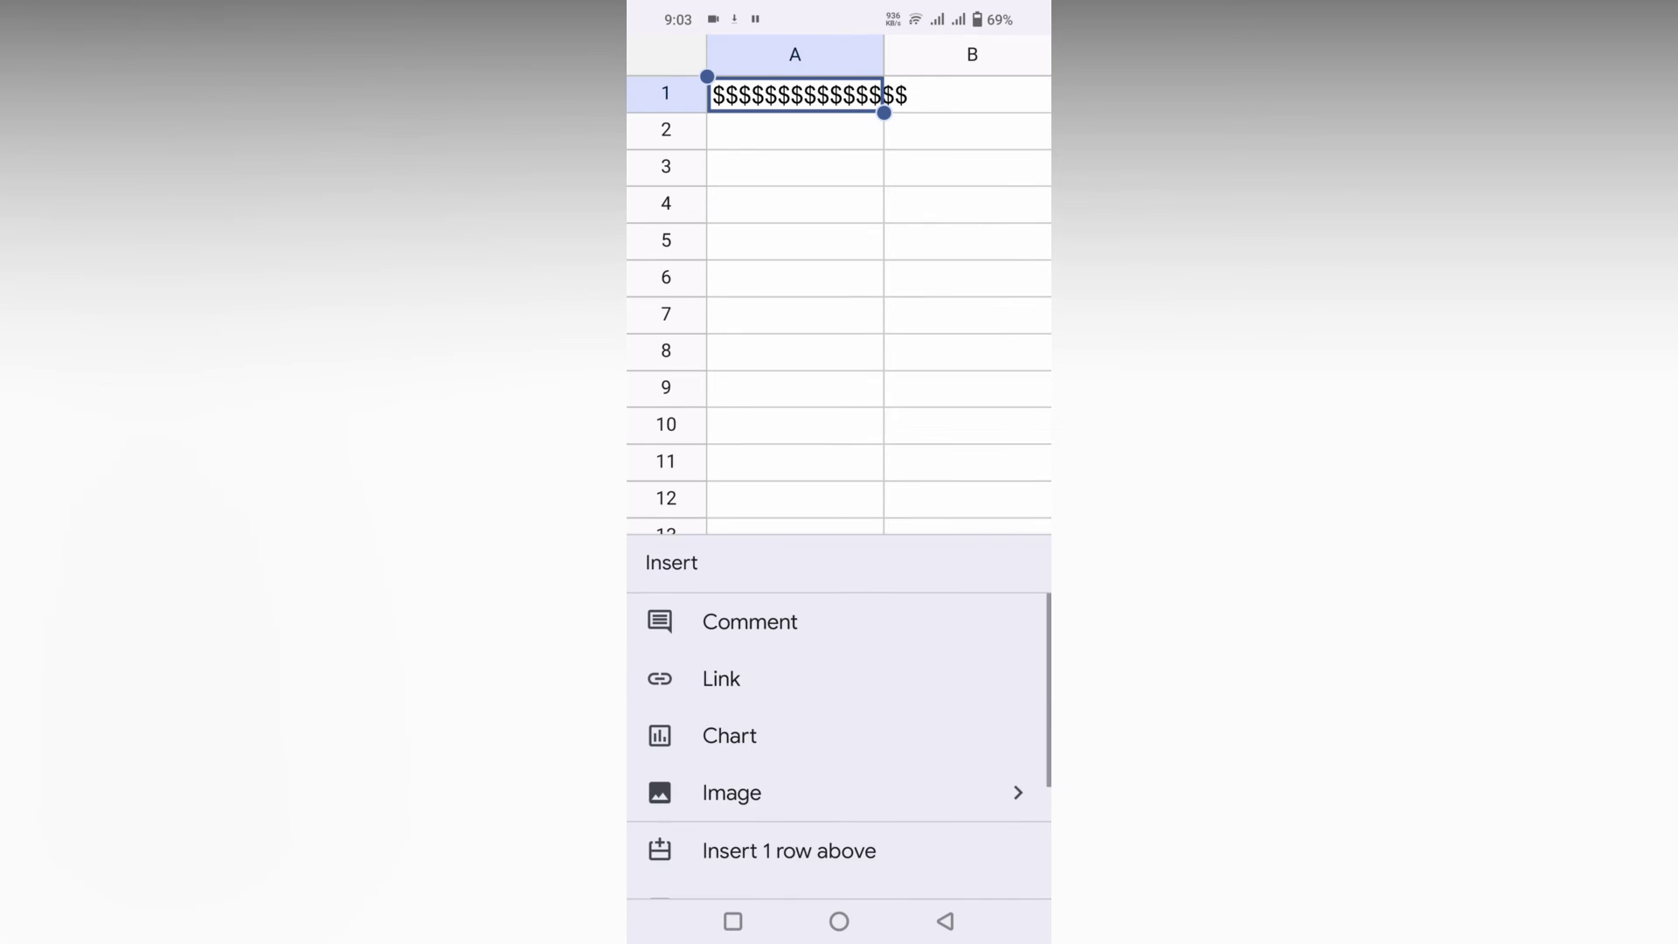
{"action": "scroll", "coordinate": [981, 724], "scroll_direction": "down", "scroll_amount": 2}
{"action": "scroll", "coordinate": [981, 724], "scroll_direction": "up", "scroll_amount": 2}
{"action": "scroll", "coordinate": [980, 724], "scroll_direction": "down", "scroll_amount": 3}
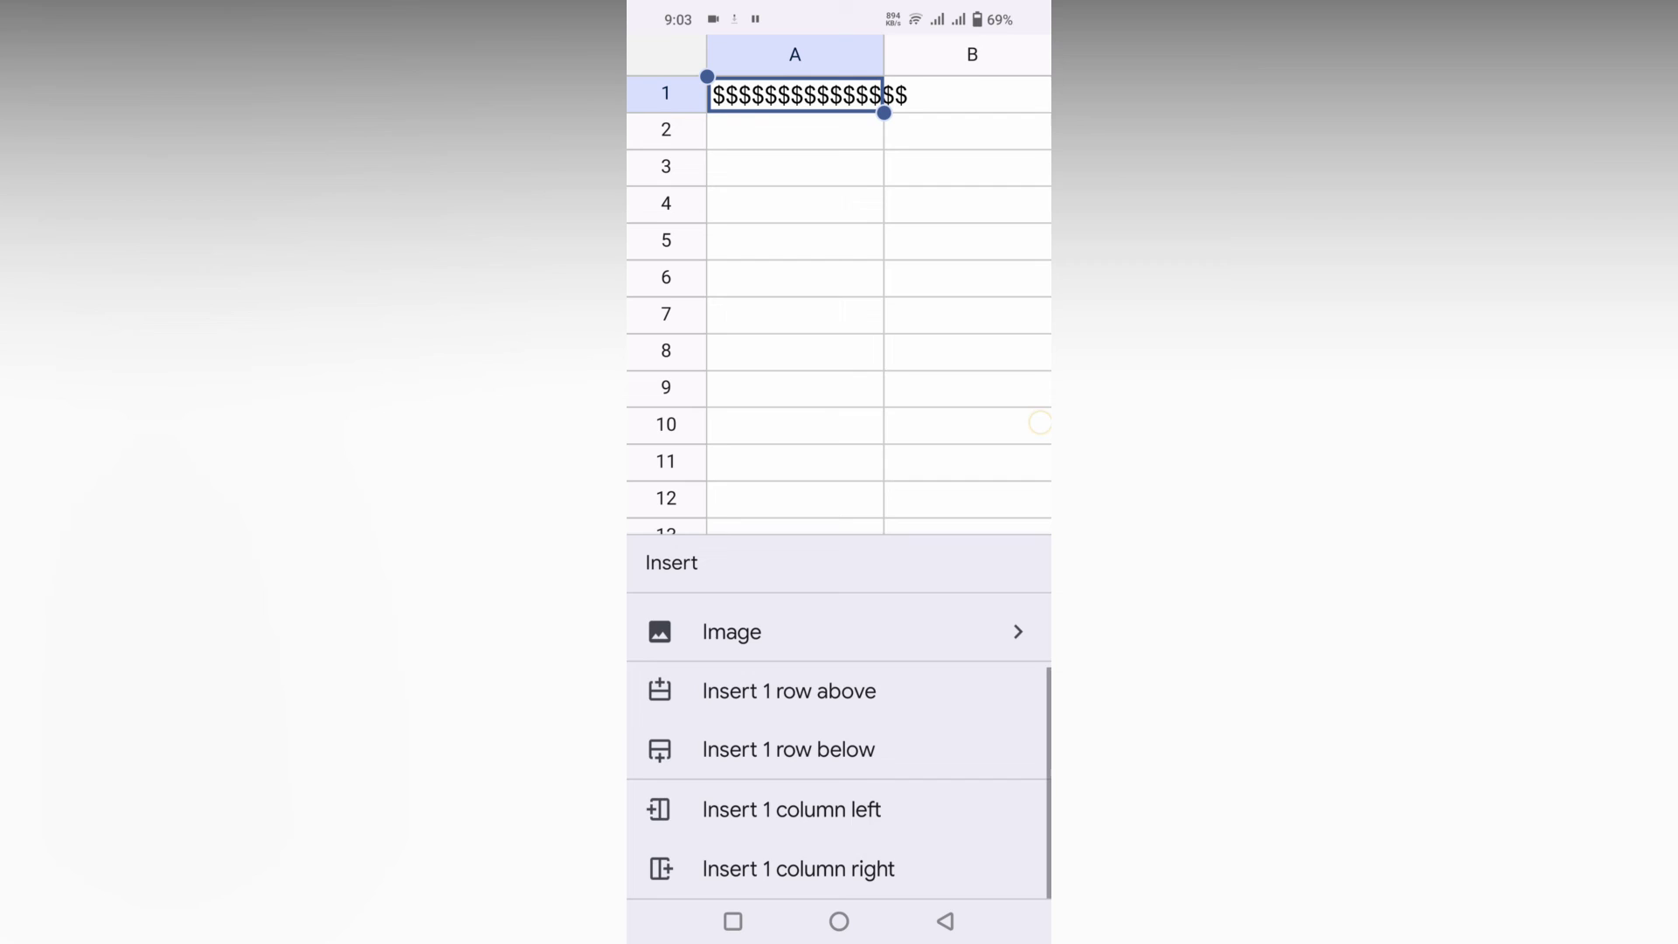
{"action": "left_click", "coordinate": [987, 448]}
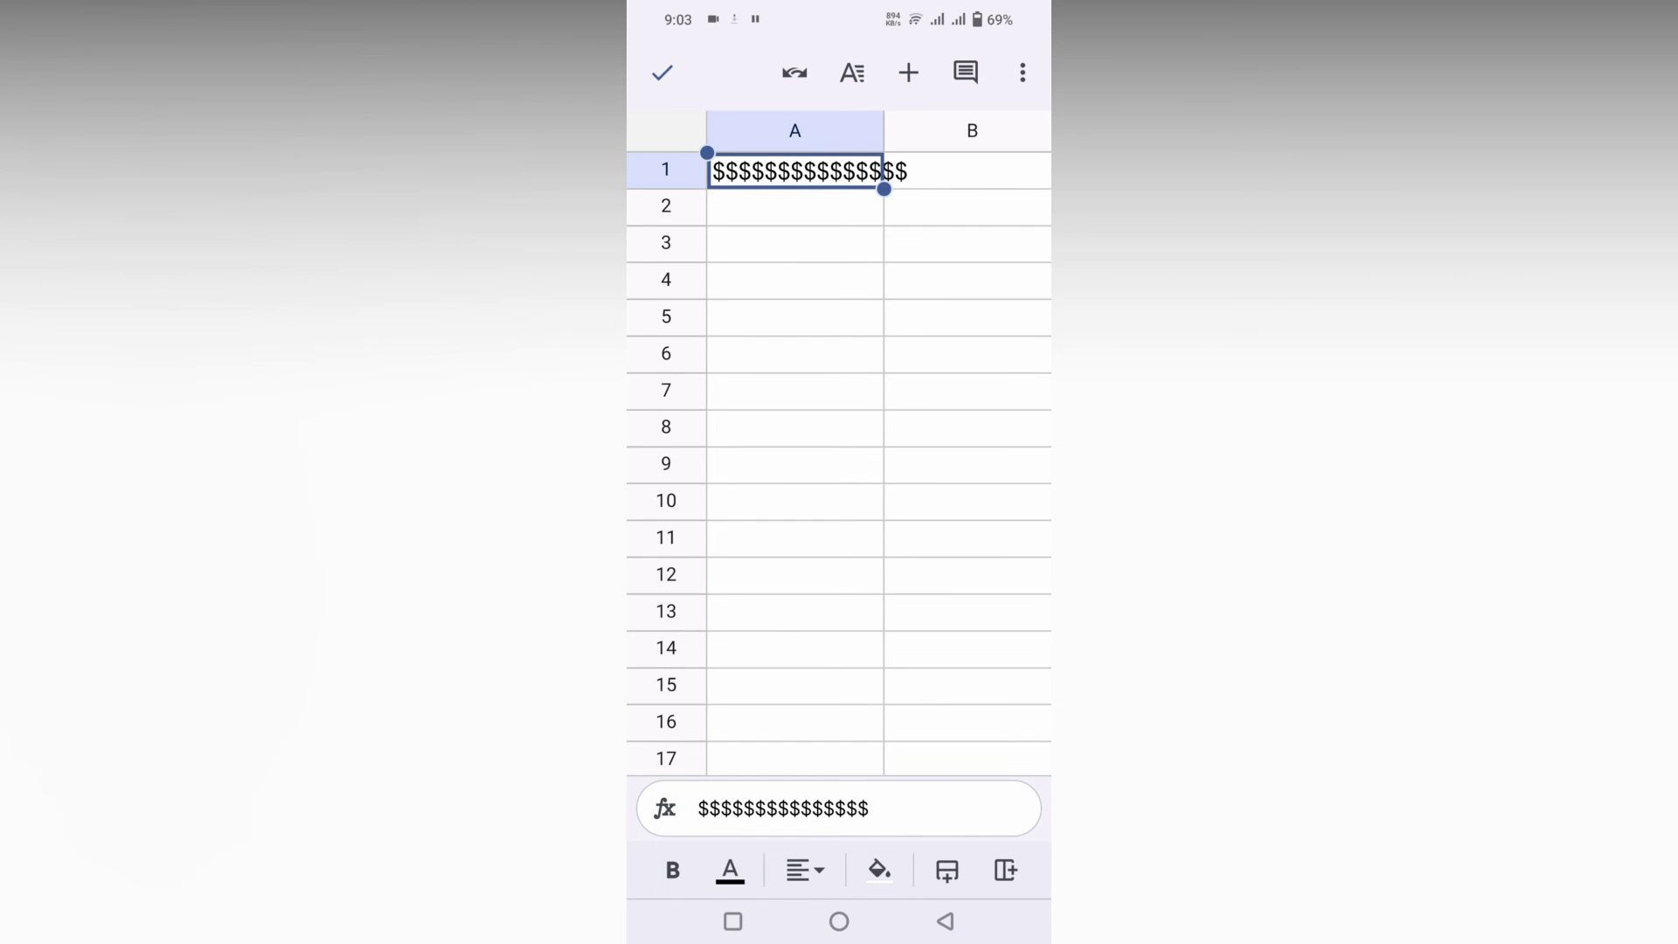